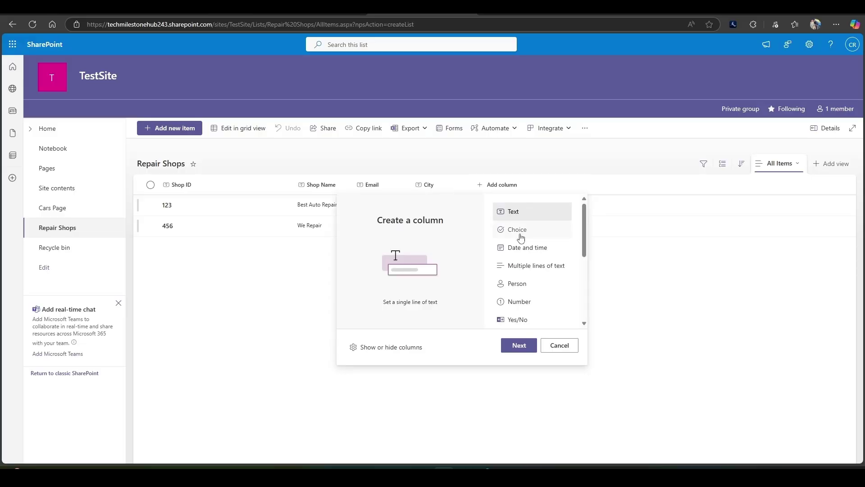
Step: Add a required choice column named ShopType to the Repair Shops list, with the choices Independent and Affiliated
left_click(522, 238)
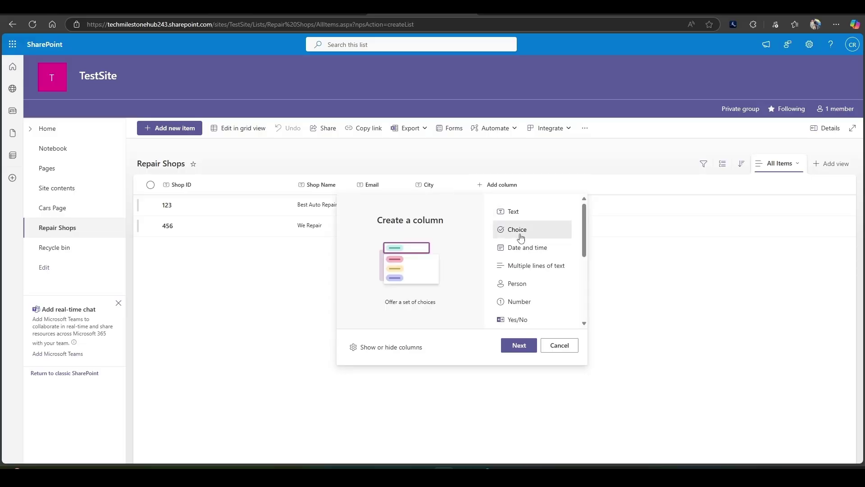
left_click(515, 350)
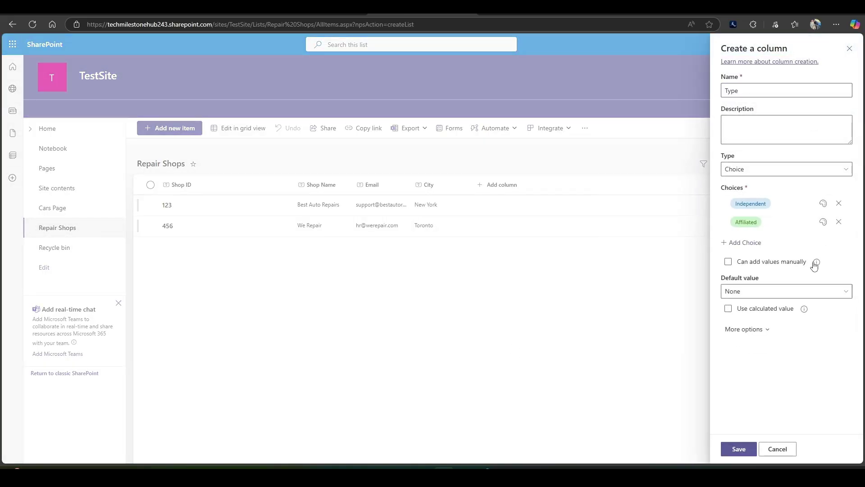
left_click(735, 332)
scroll(844, 345, "down", 2)
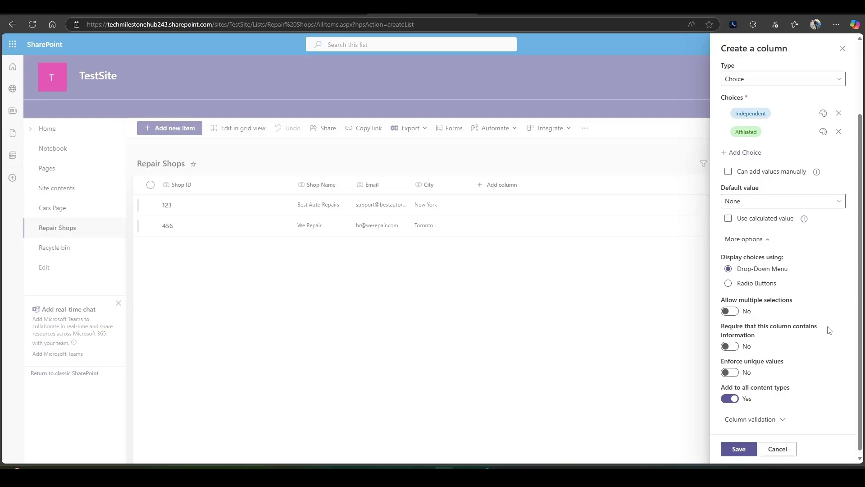
left_click(737, 351)
scroll(741, 453, "down", 1)
left_click(739, 449)
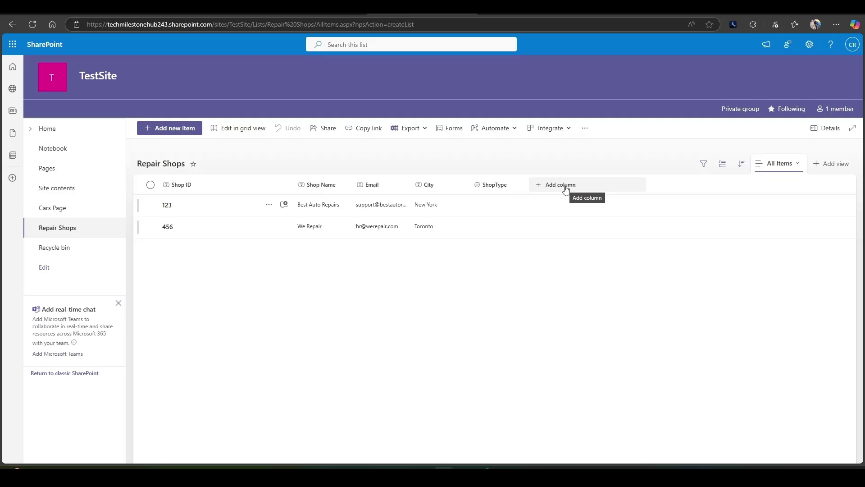
Step: Add a single-line text column named Affiliation to the Repair Shops list
left_click(566, 189)
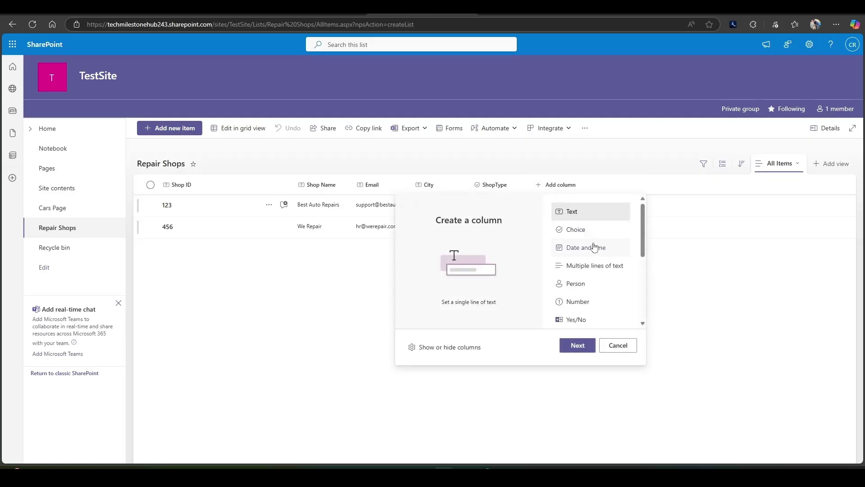
left_click(581, 346)
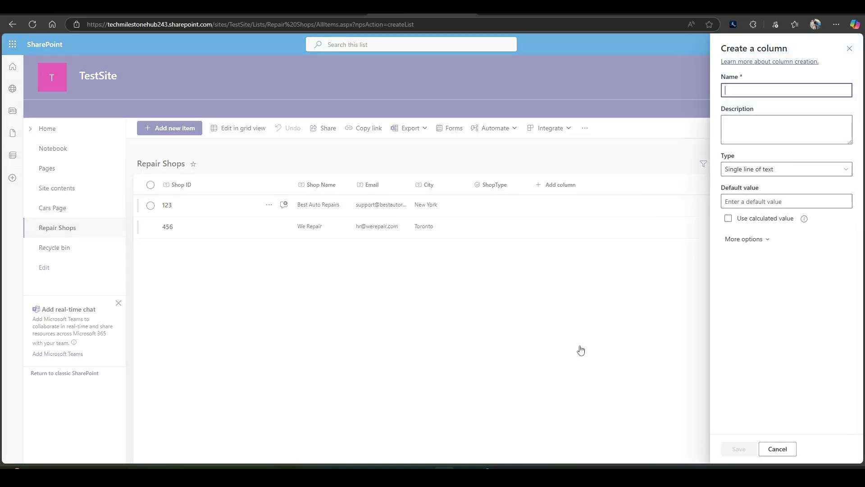
type("Affiliation")
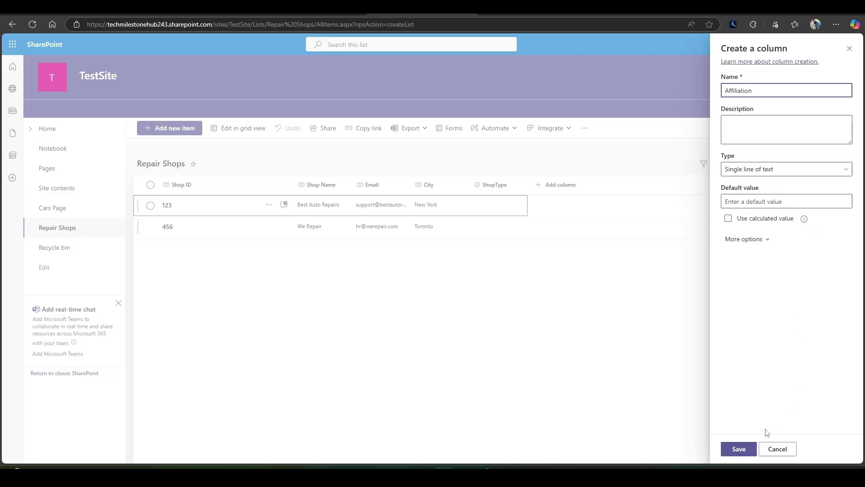
left_click(743, 451)
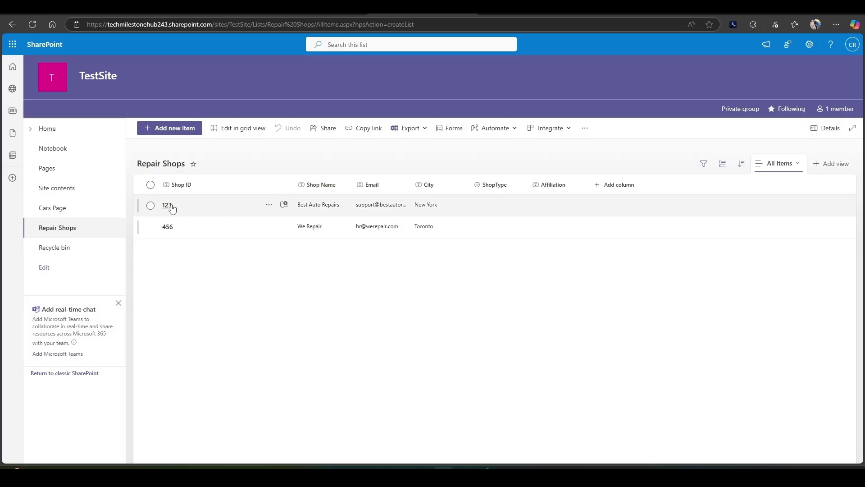
Step: Edit the Best Auto Repairs item, setting ShopType to Independent and Affiliation to na, and save it
left_click(151, 205)
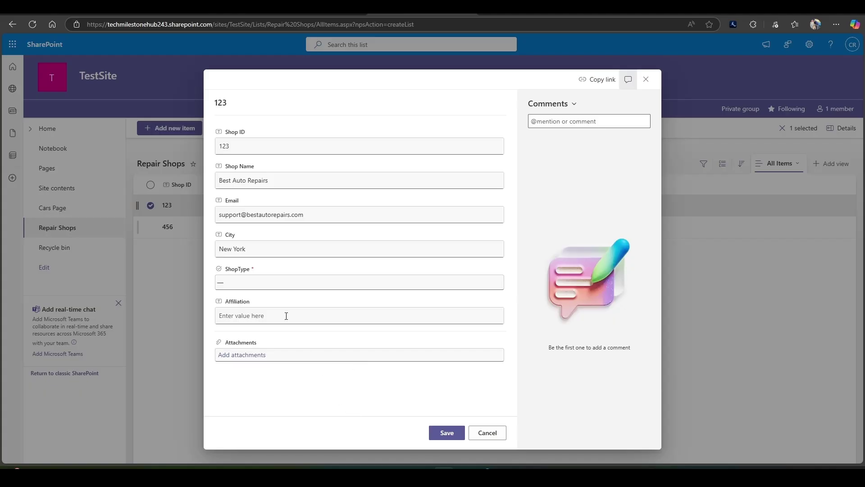
left_click(265, 283)
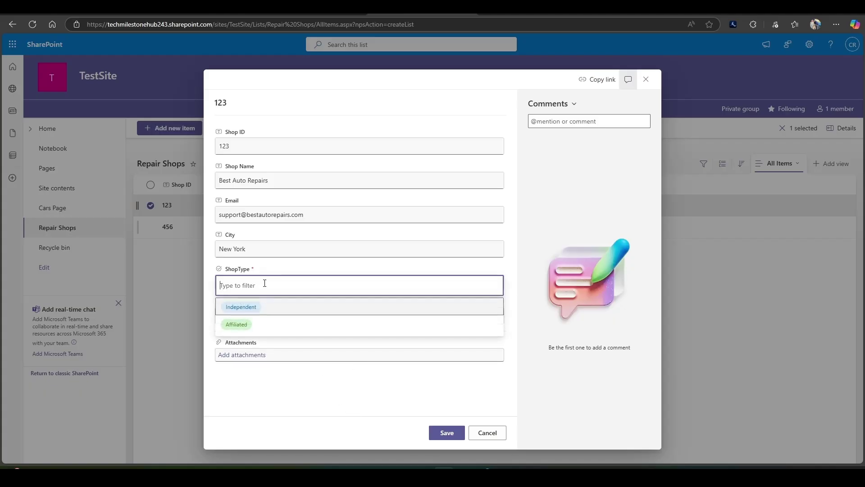
left_click(249, 314)
left_click(251, 315)
type("n")
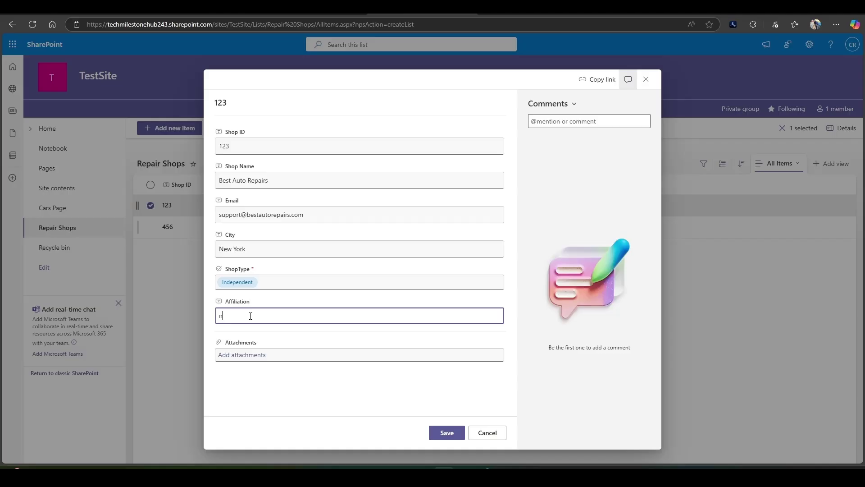
type("a")
key("ctrl+a")
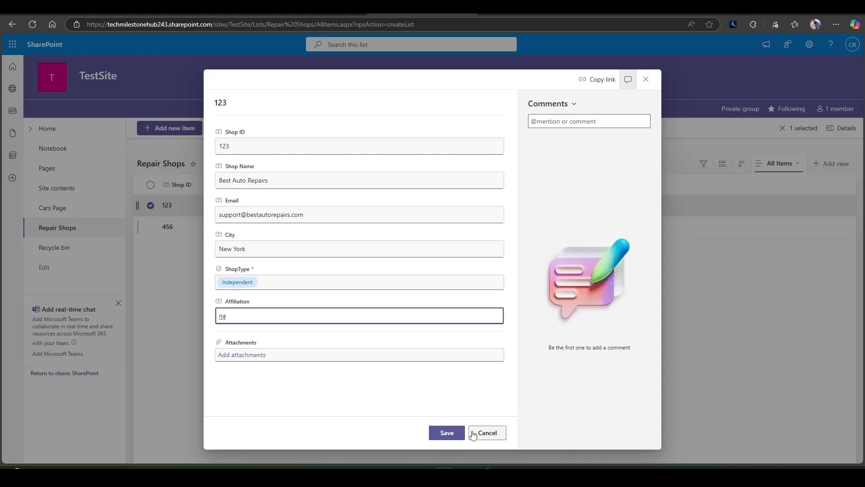
left_click(456, 433)
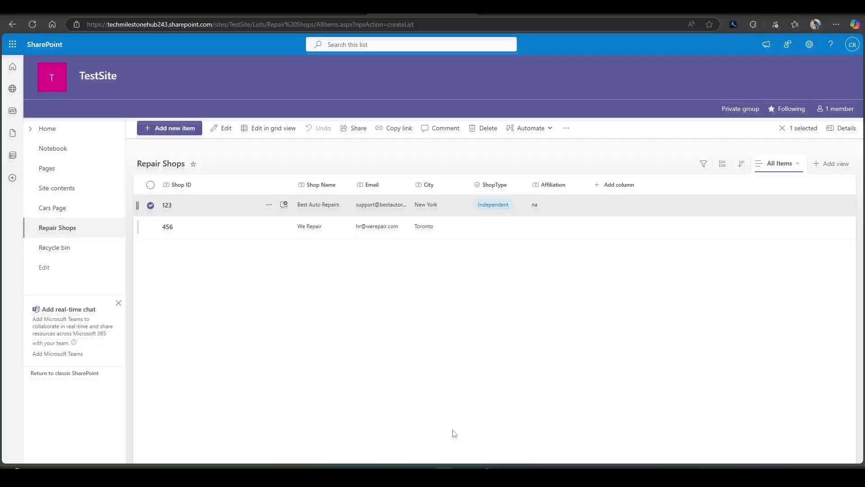
Step: Edit the We Repair item, setting ShopType to Affiliated and Affiliation to Mega Repairs Inc., and save it
left_click(311, 231)
left_click(224, 130)
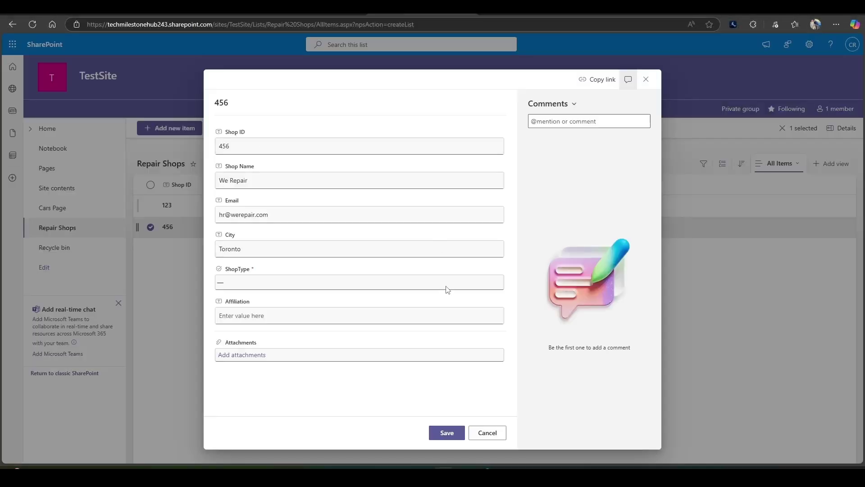
left_click(251, 281)
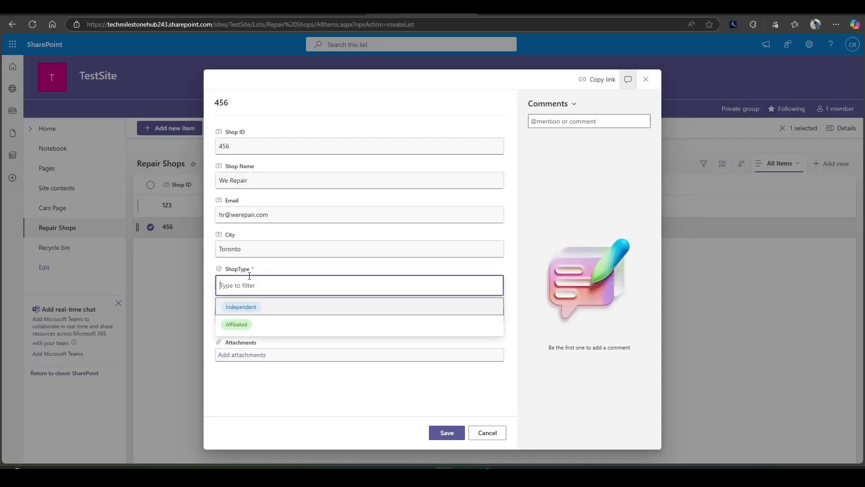
left_click(245, 326)
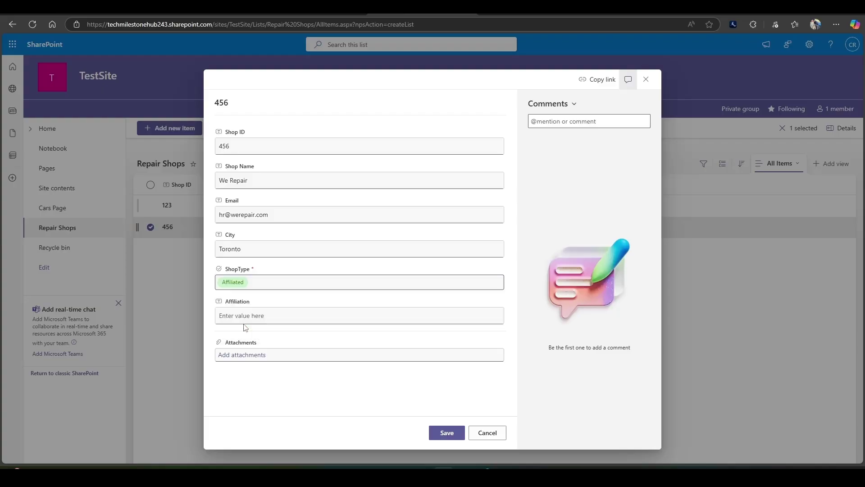
left_click(243, 315)
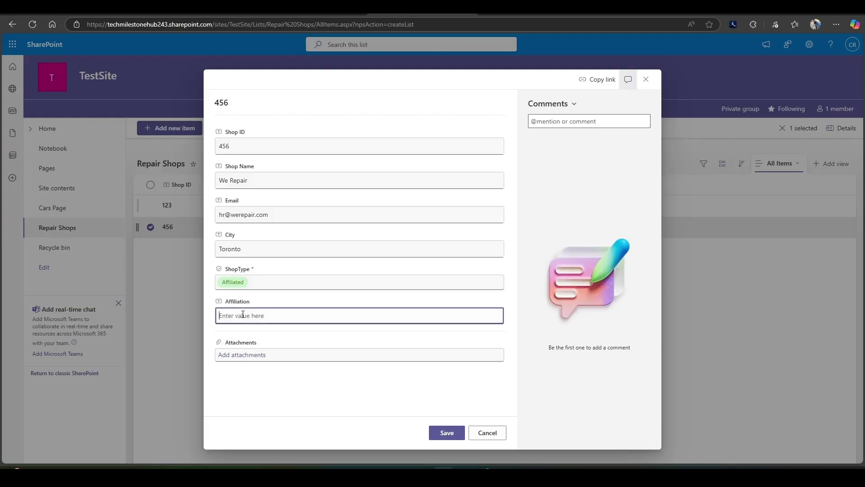
type("Mega Repairs Inc")
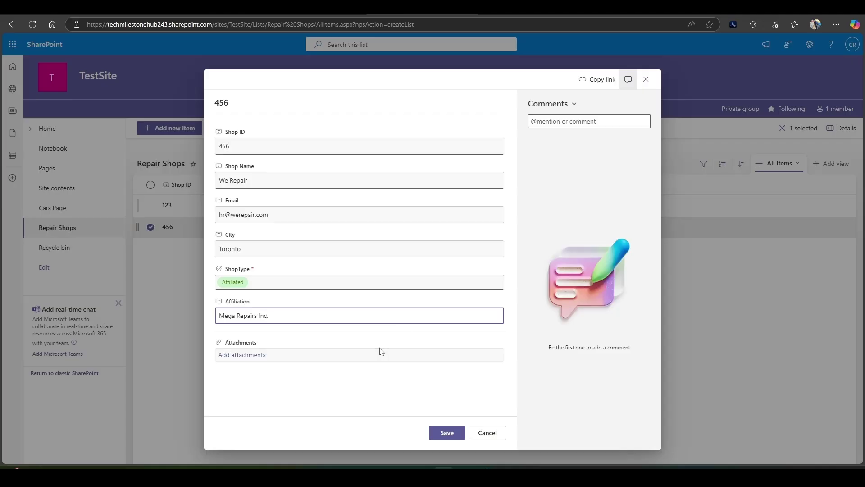
key("BackSpace")
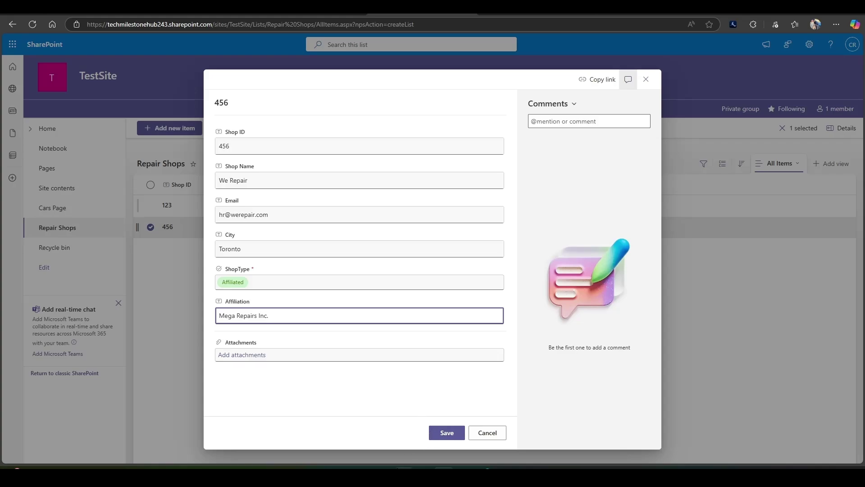
left_click(447, 433)
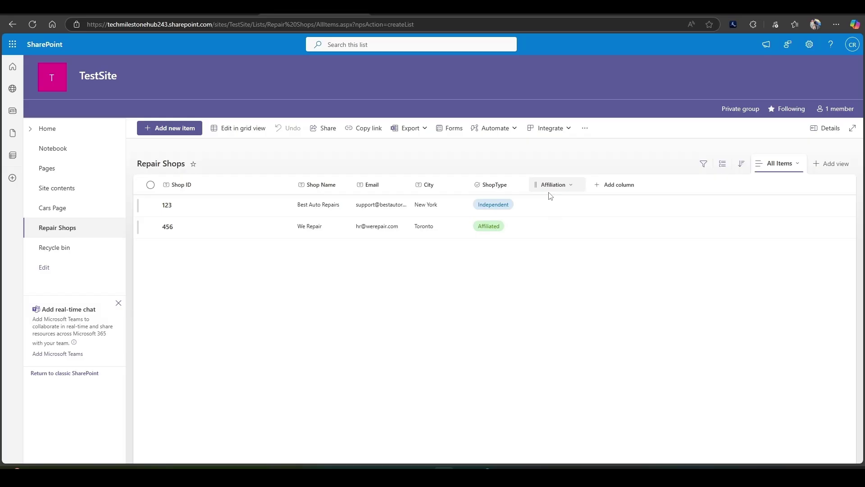
Step: Open the conditional formula of the Affiliation column from the new item form's column settings
left_click(182, 129)
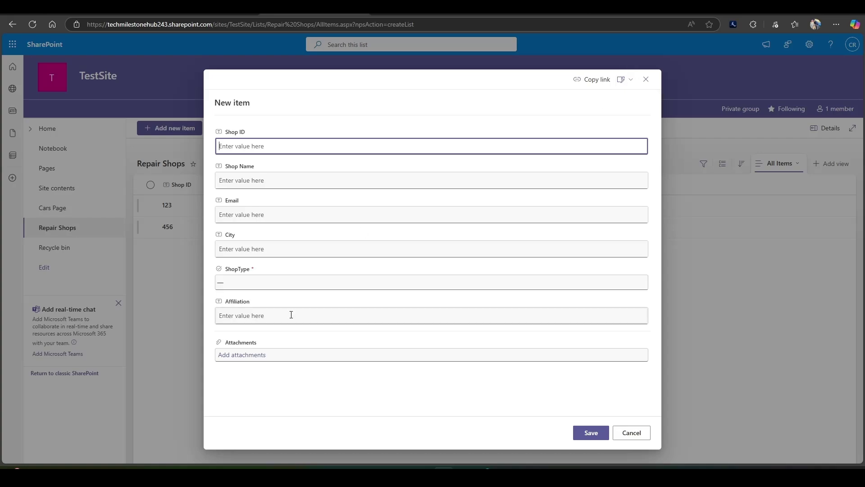
left_click(624, 81)
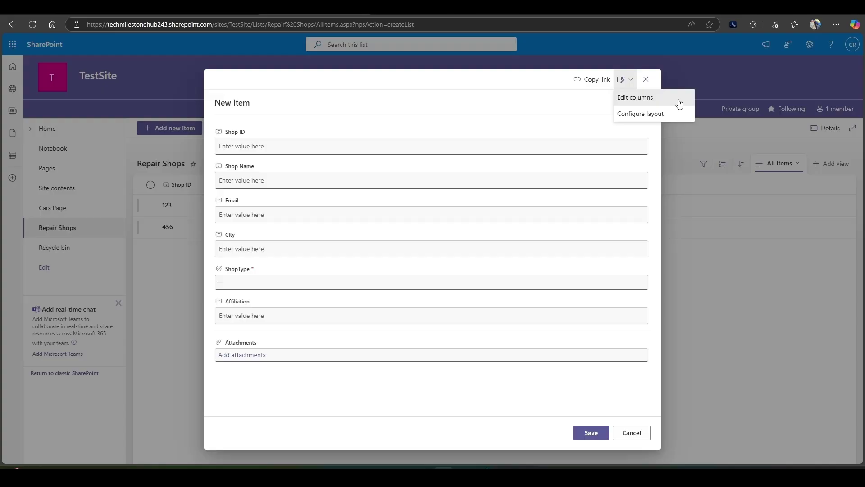
left_click(679, 103)
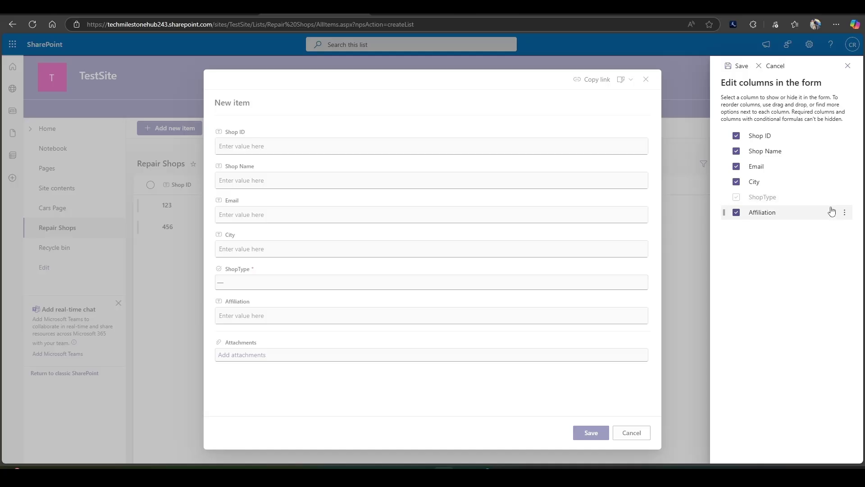
left_click(844, 214)
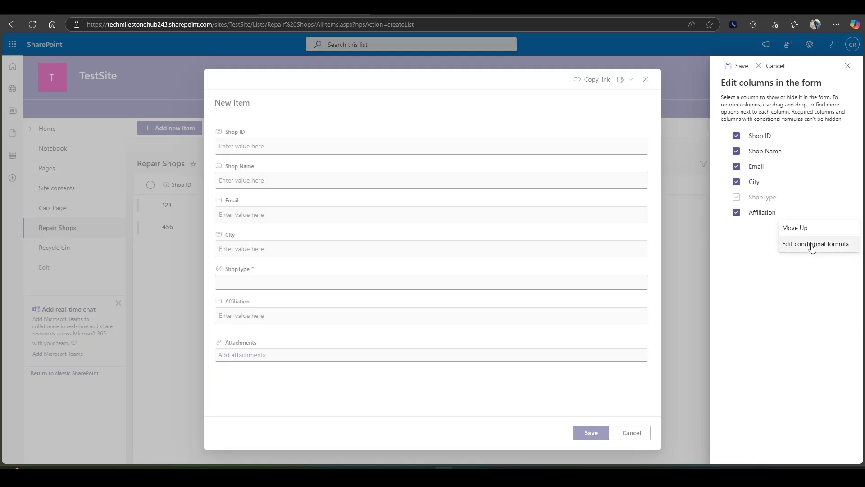
left_click(855, 247)
Step: Set Affiliation's conditional formula to =if([$ShopType] == 'Affiliated', 'true', 'false') and save the form's column settings
left_click(511, 262)
type("=if([$ShopType] == 'Product Management', 'true', 'false')")
left_click_drag(370, 263, 431, 263)
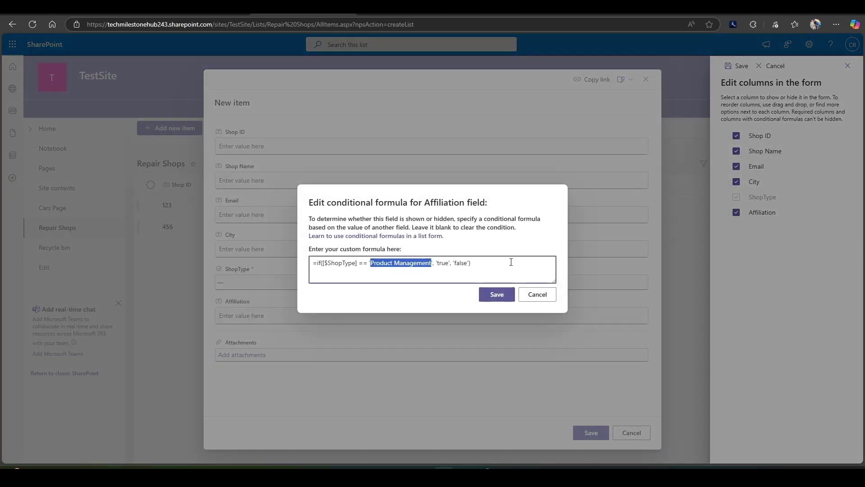
type("A")
type("ffi")
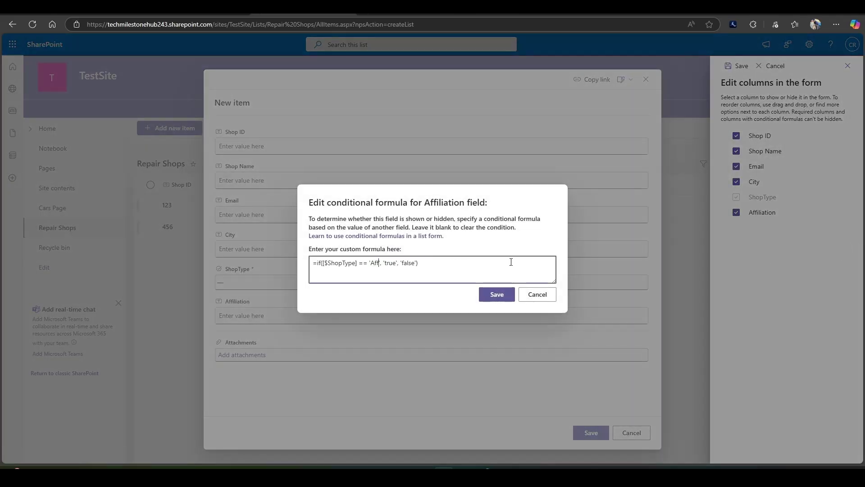
type("liated")
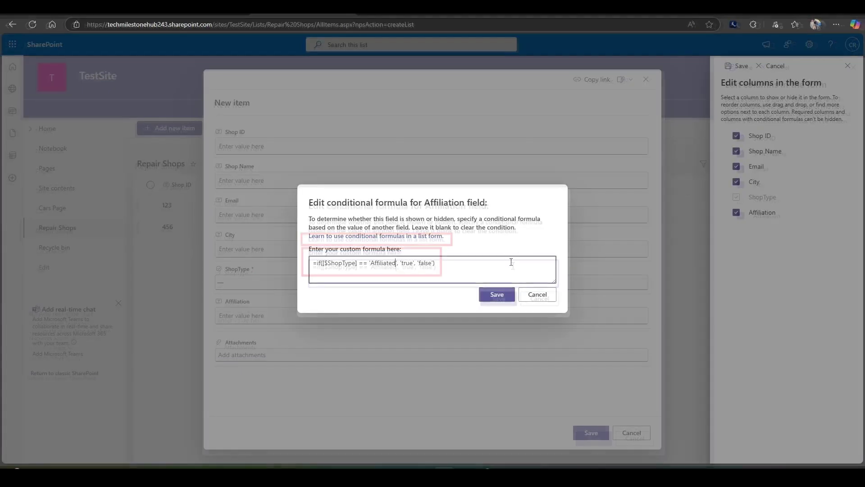
left_click(499, 294)
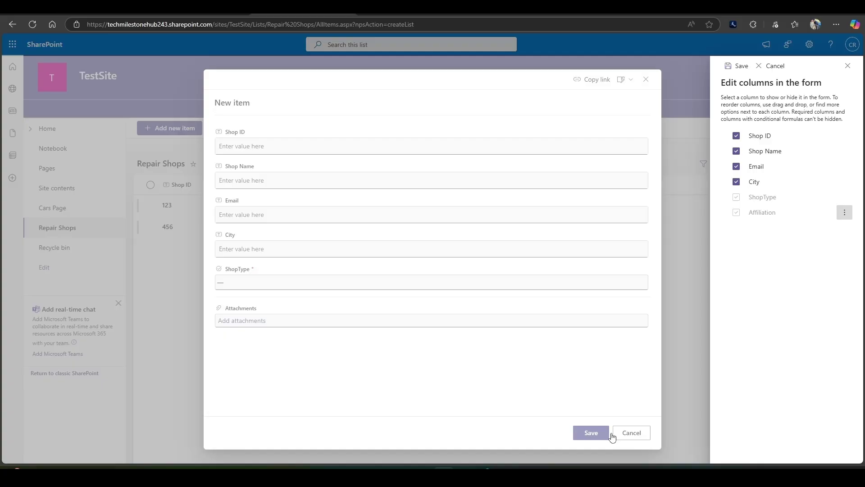
left_click(741, 66)
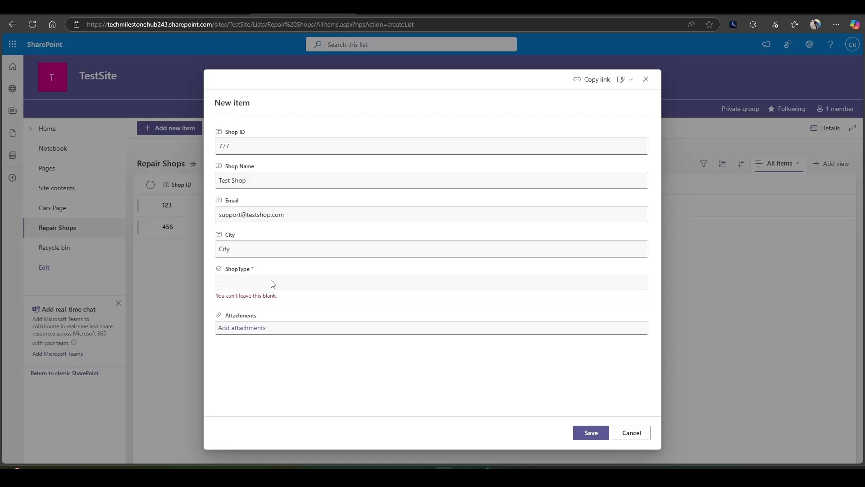
Step: In the new Test Shop item, set ShopType to Independent and switch it to Affiliated to test the conditional field
left_click(271, 281)
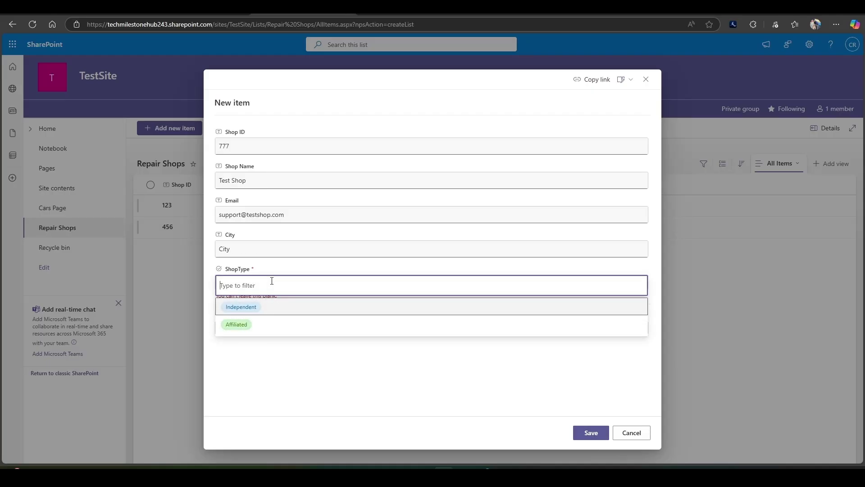
left_click(265, 306)
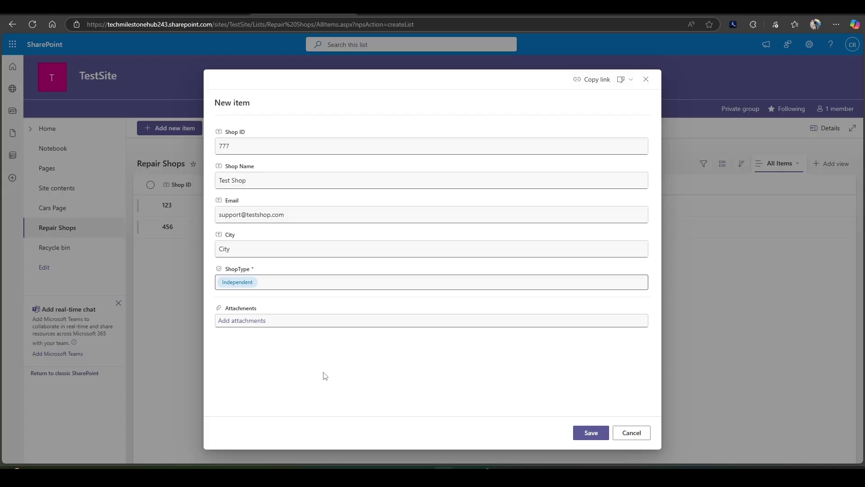
left_click(306, 283)
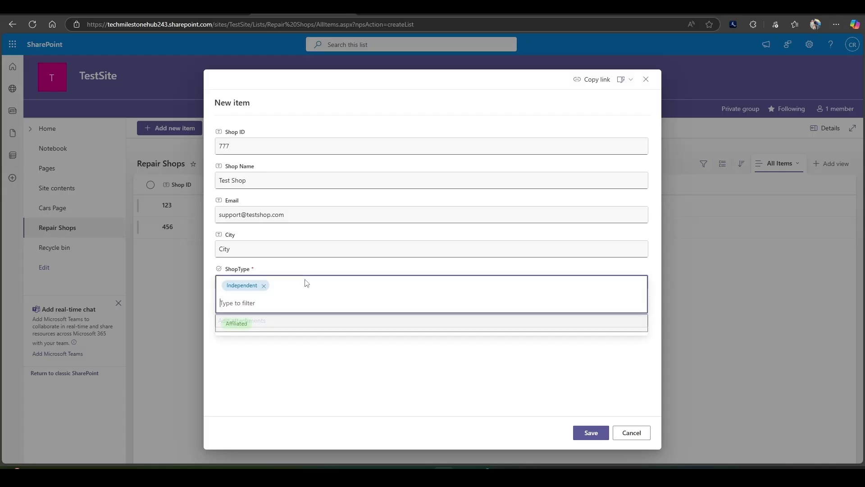
left_click(265, 327)
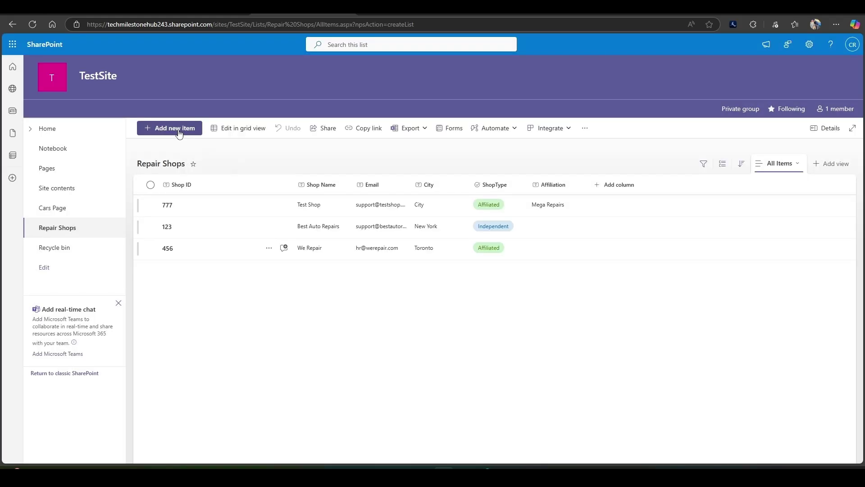
Step: Create another item with Shop ID 999, Shop Name My Shop, the contact email, City My City and ShopType Independent
left_click(178, 130)
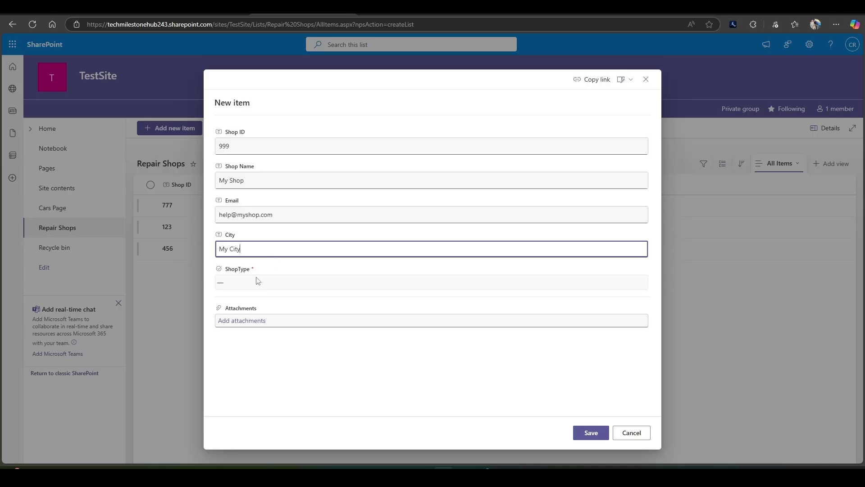
left_click(257, 281)
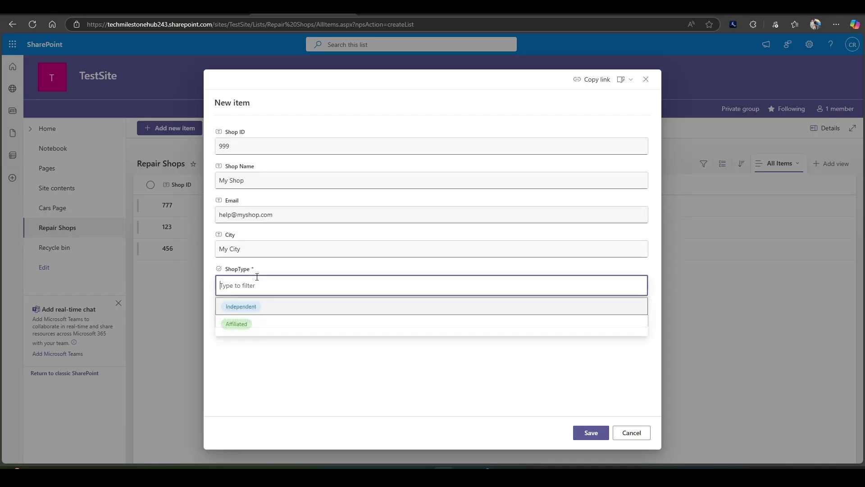
left_click(247, 309)
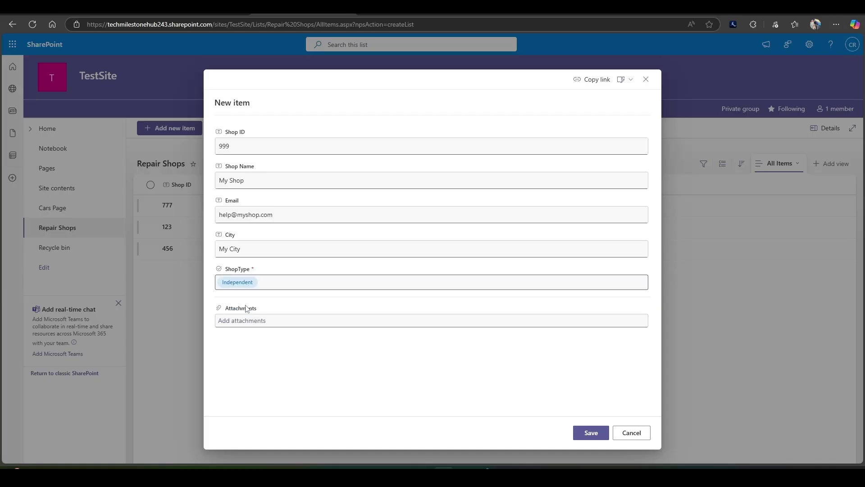